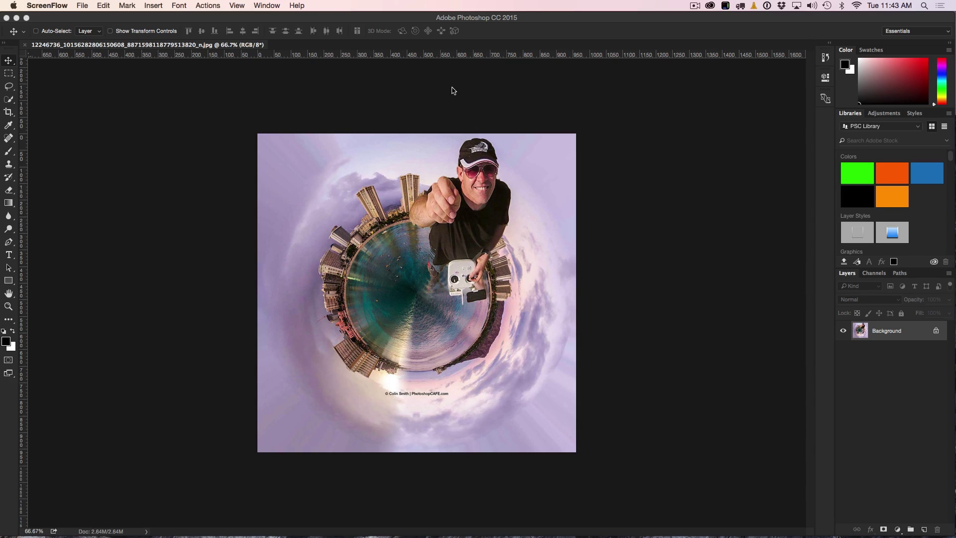
- Turn the tiny-planet photo layer into a Cube mesh preset via 3D > New Mesh from Layer
{"action": "left_click", "coordinate": [428, 146]}
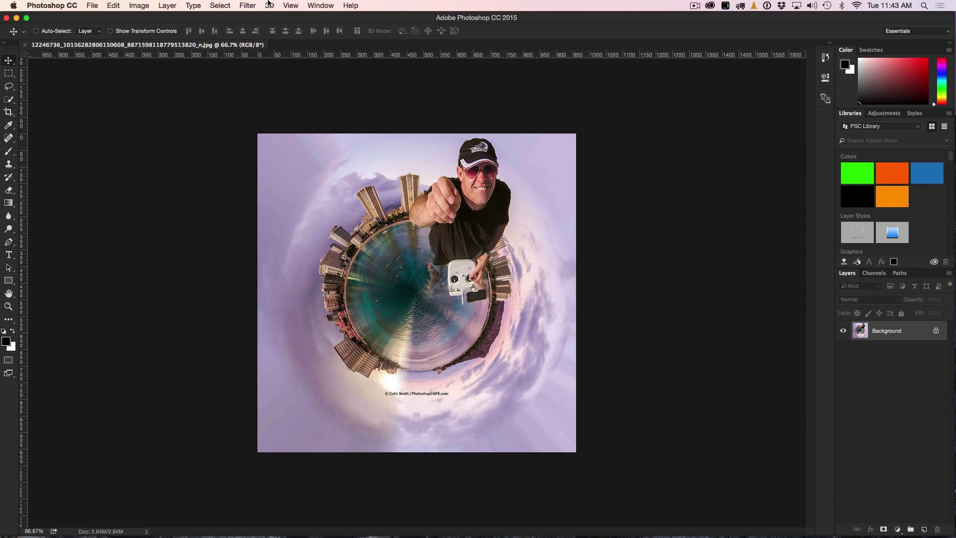
{"action": "left_click", "coordinate": [269, 5]}
{"action": "mouse_move", "coordinate": [296, 105]}
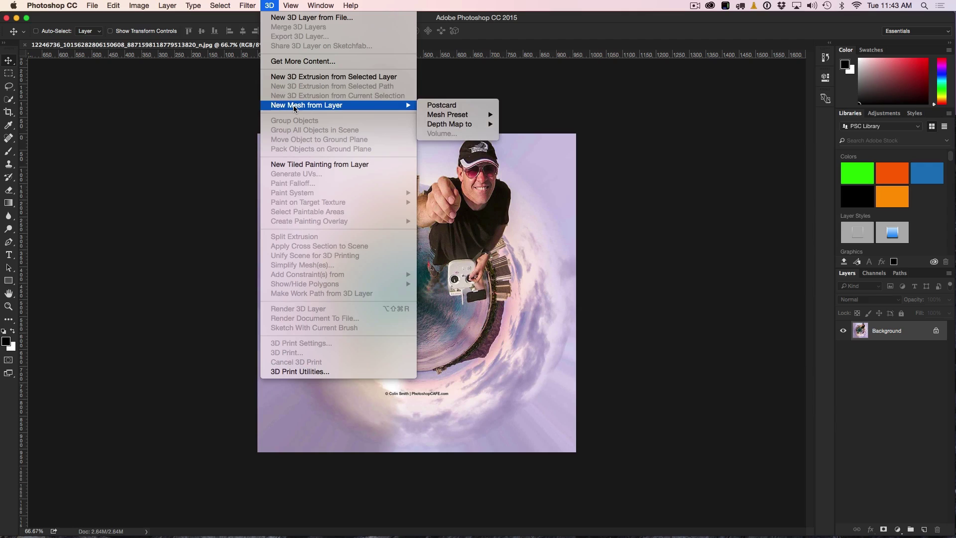
{"action": "mouse_move", "coordinate": [471, 116]}
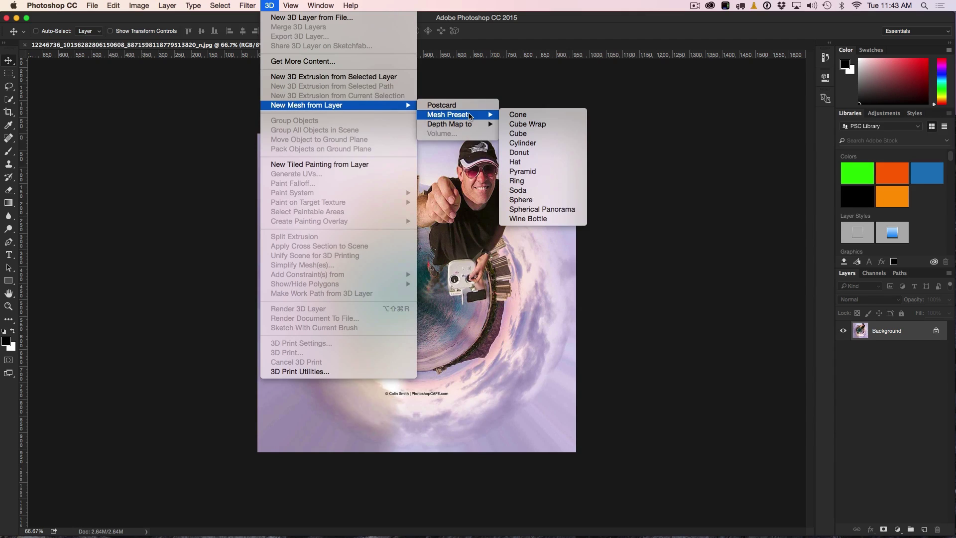
{"action": "left_click", "coordinate": [553, 135]}
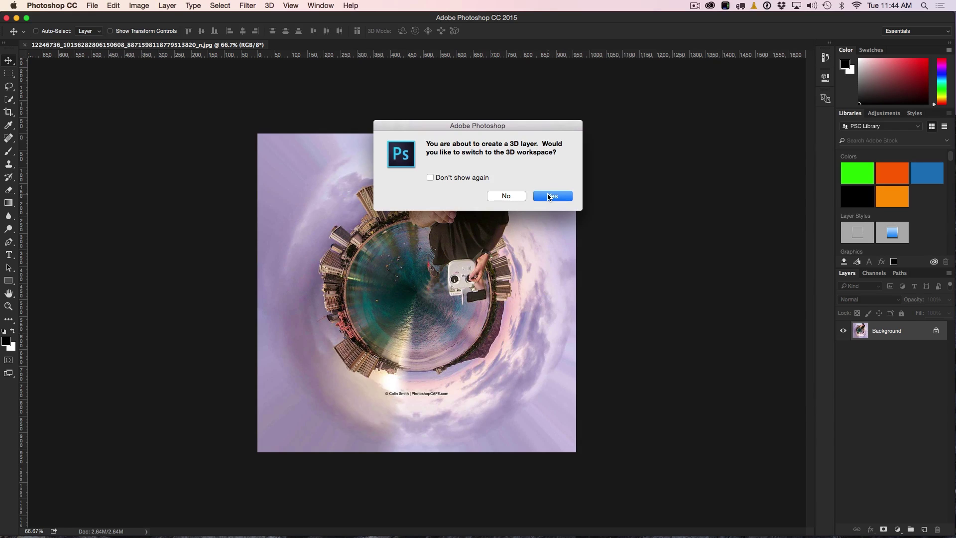
- Switch to the 3D workspace, orbit the cube to an angle and select its right face
{"action": "left_click", "coordinate": [552, 196]}
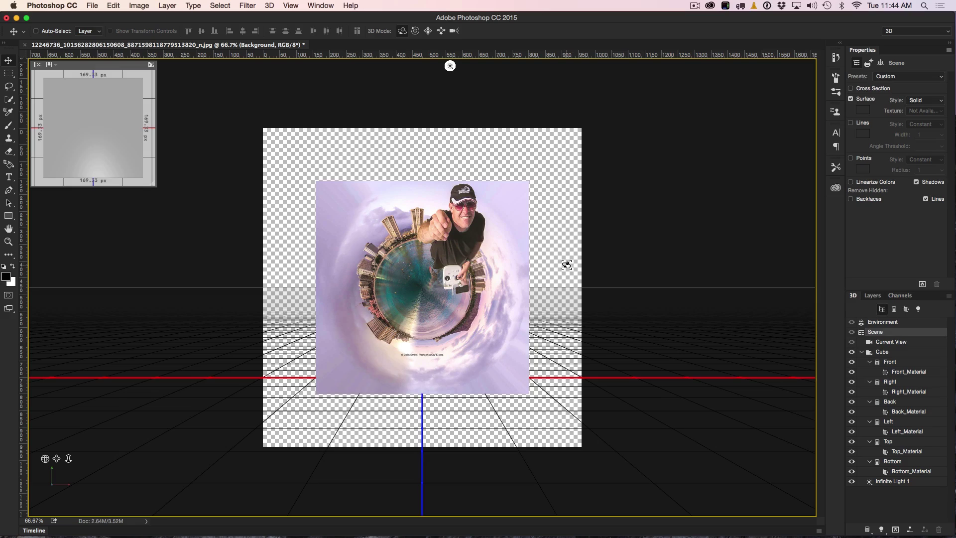
{"action": "left_click_drag", "start_coordinate": [567, 265], "coordinate": [512, 286]}
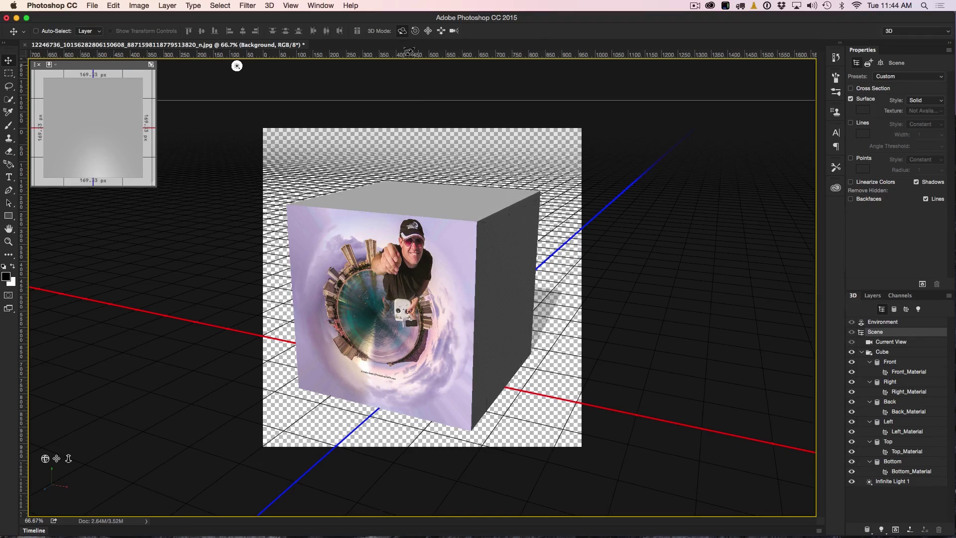
{"action": "left_click", "coordinate": [512, 260]}
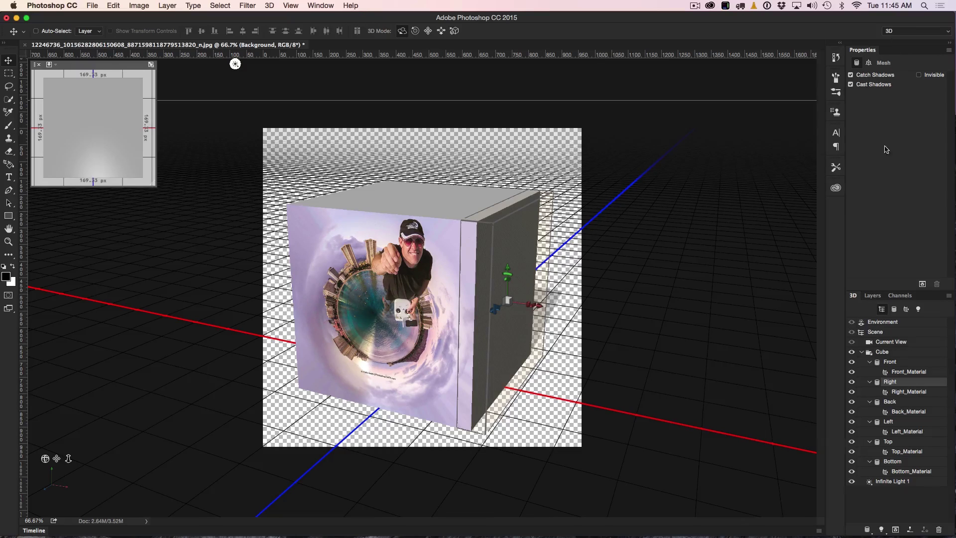
- Select the Top, Front and Right meshes, then show Right_Material's settings in the 3D panel
{"action": "left_click", "coordinate": [321, 5]}
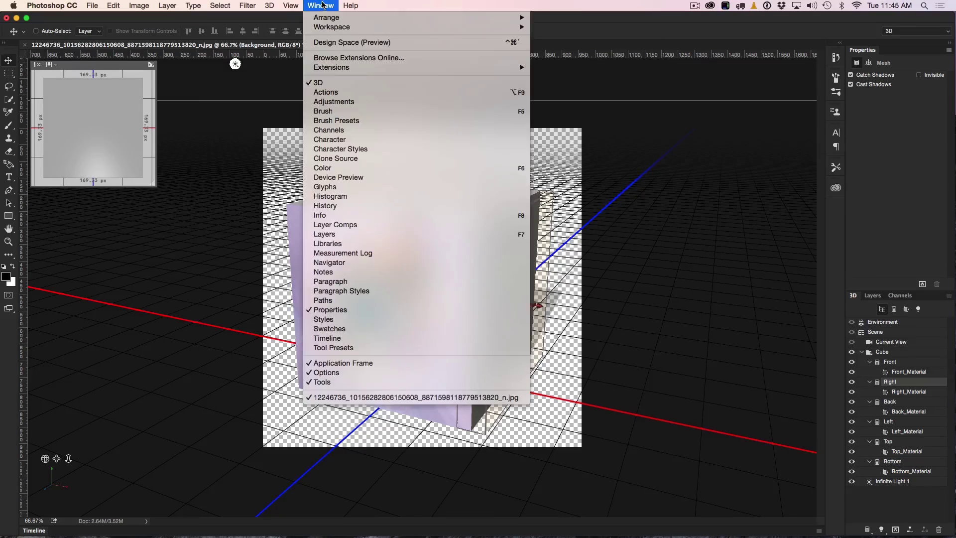
{"action": "left_click", "coordinate": [739, 225]}
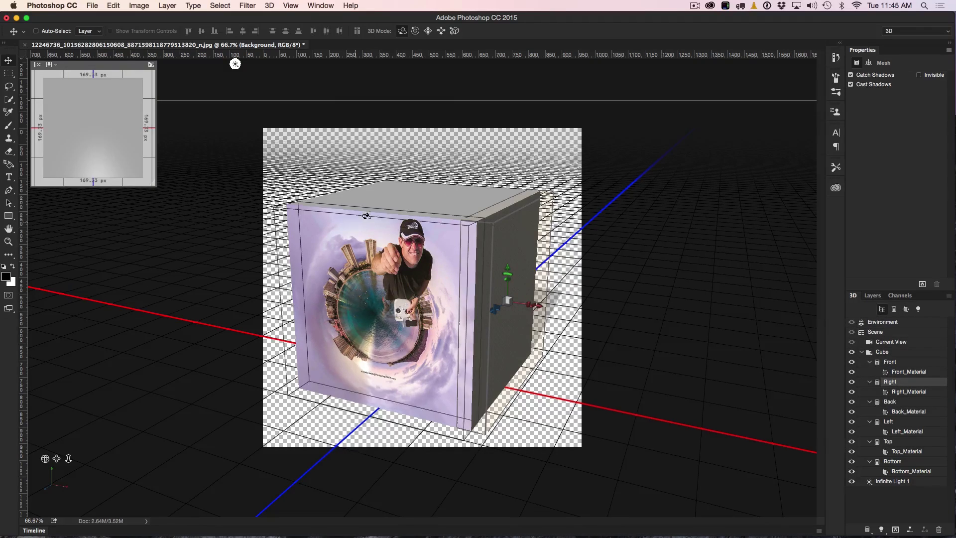
{"action": "left_click", "coordinate": [438, 199]}
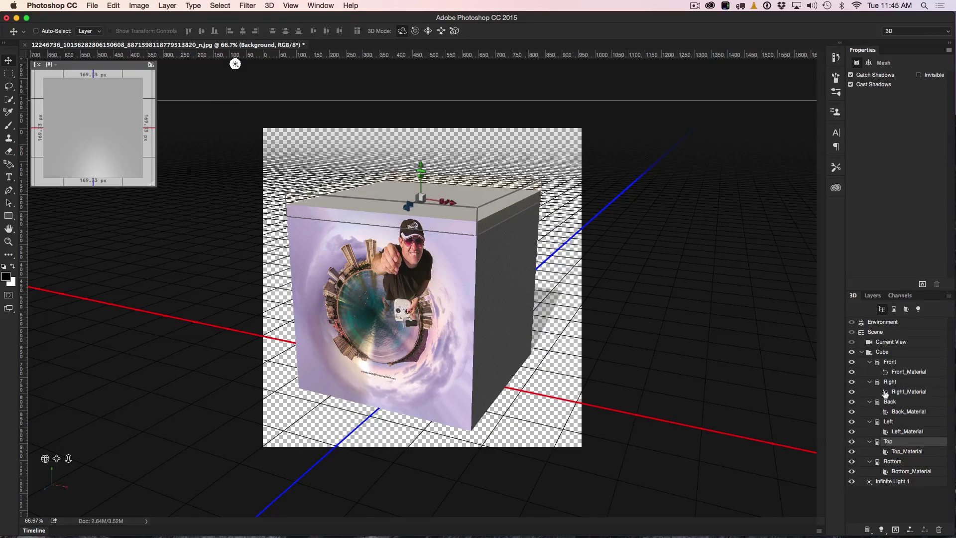
{"action": "left_click", "coordinate": [383, 327]}
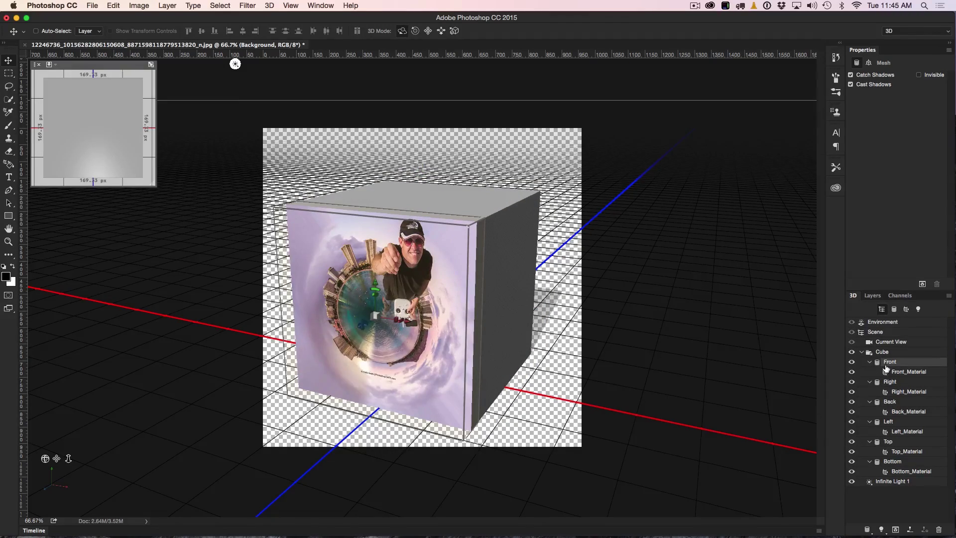
{"action": "left_click", "coordinate": [514, 266]}
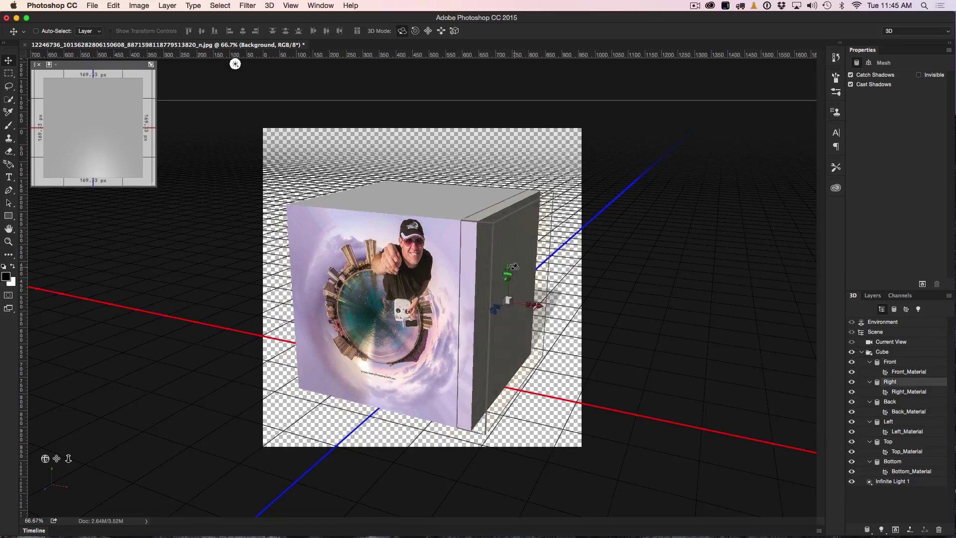
{"action": "left_click", "coordinate": [886, 394]}
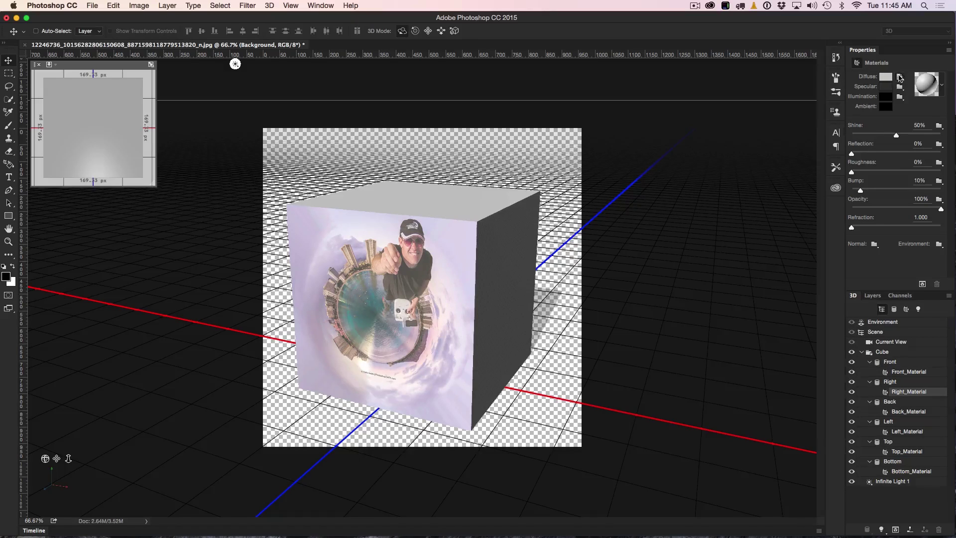
- Replace the right face's diffuse texture with tiny-planet.jpg
{"action": "left_click", "coordinate": [900, 77]}
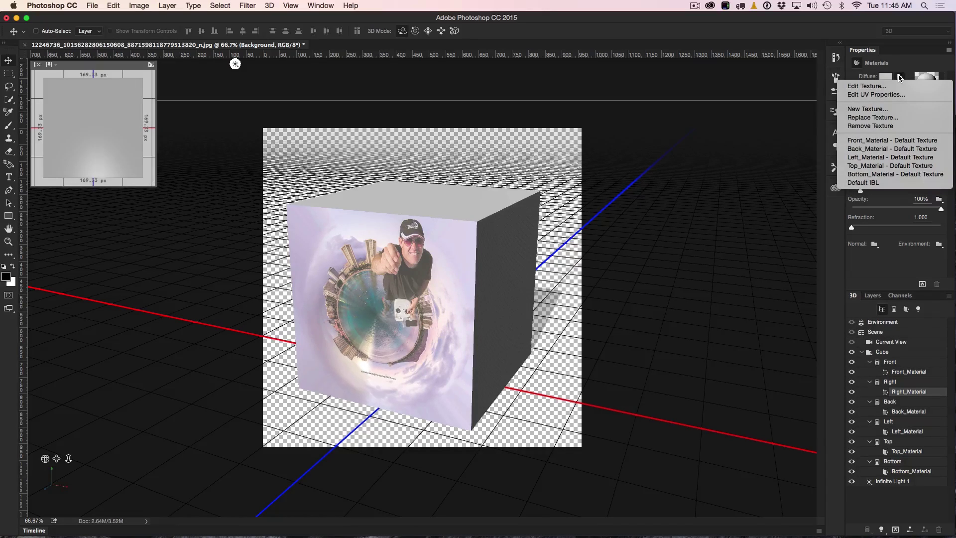
{"action": "left_click", "coordinate": [898, 118]}
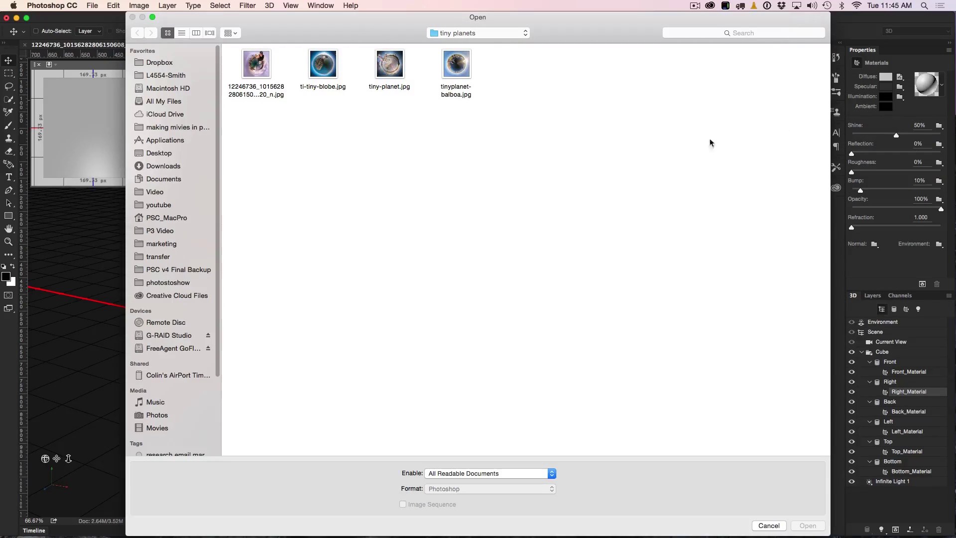
{"action": "left_click", "coordinate": [390, 61]}
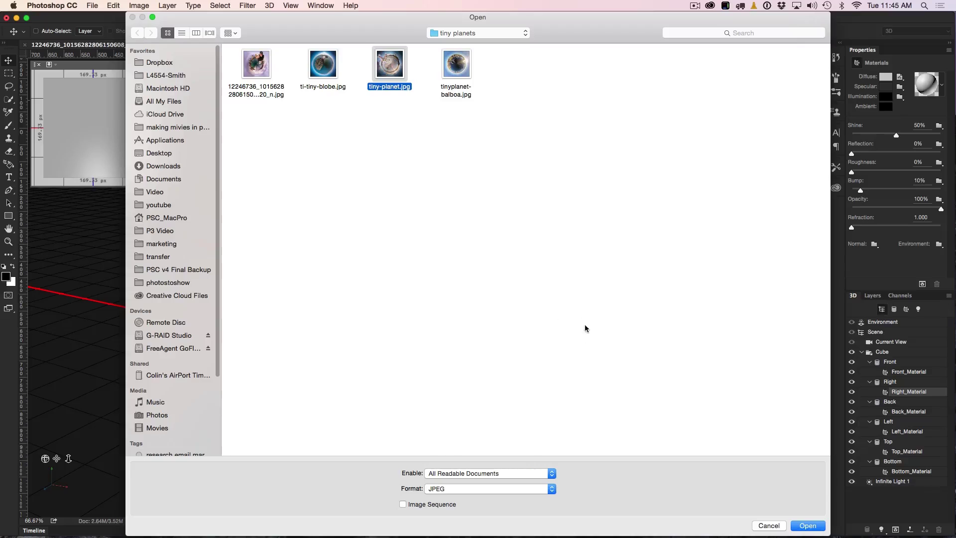
{"action": "left_click", "coordinate": [803, 525]}
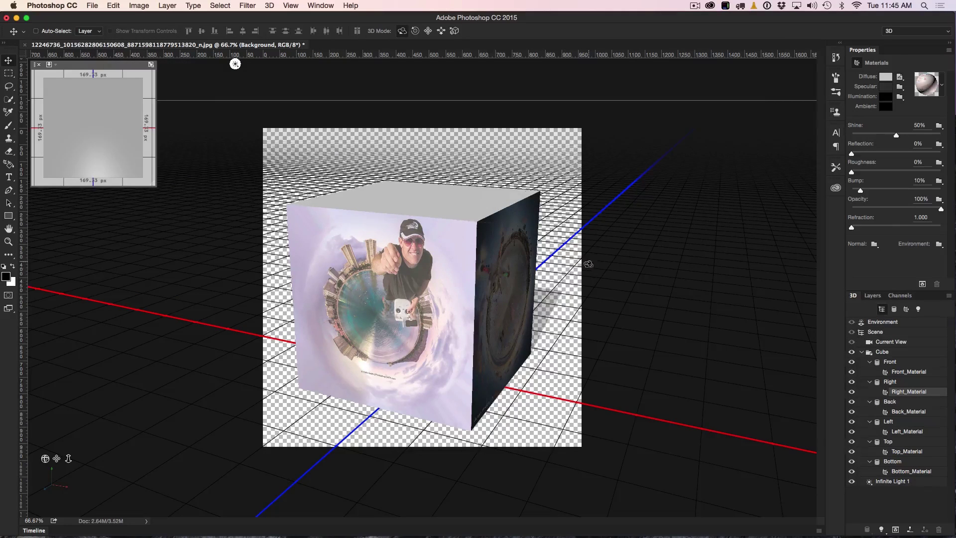
- Orbit to check the new right-side texture, then select the cube's top face
{"action": "left_click_drag", "start_coordinate": [583, 275], "coordinate": [455, 281]}
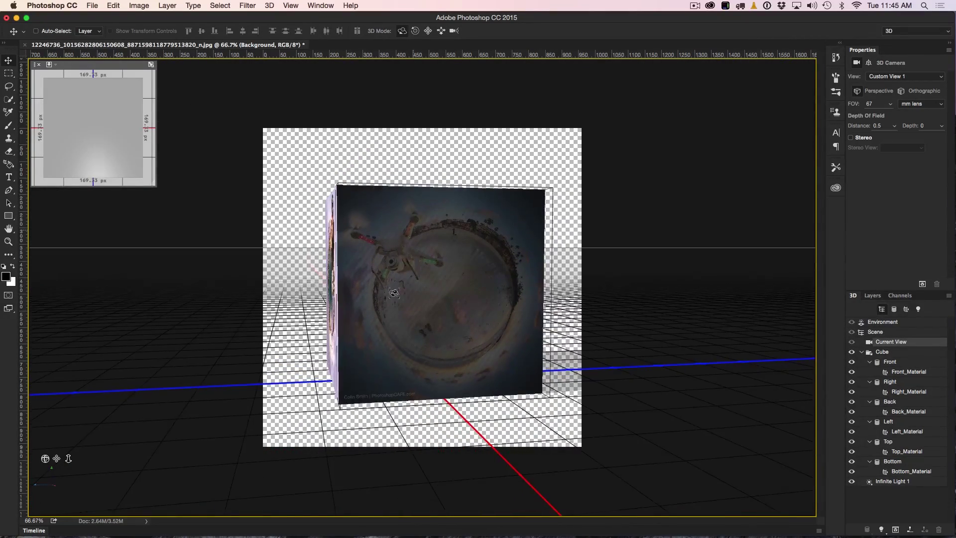
{"action": "left_click_drag", "start_coordinate": [568, 233], "coordinate": [661, 261]}
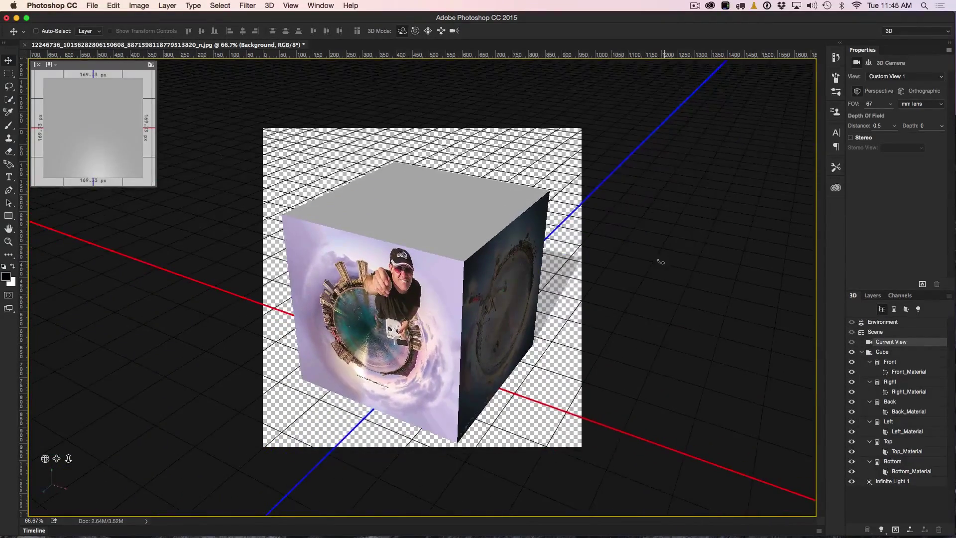
{"action": "left_click", "coordinate": [399, 211]}
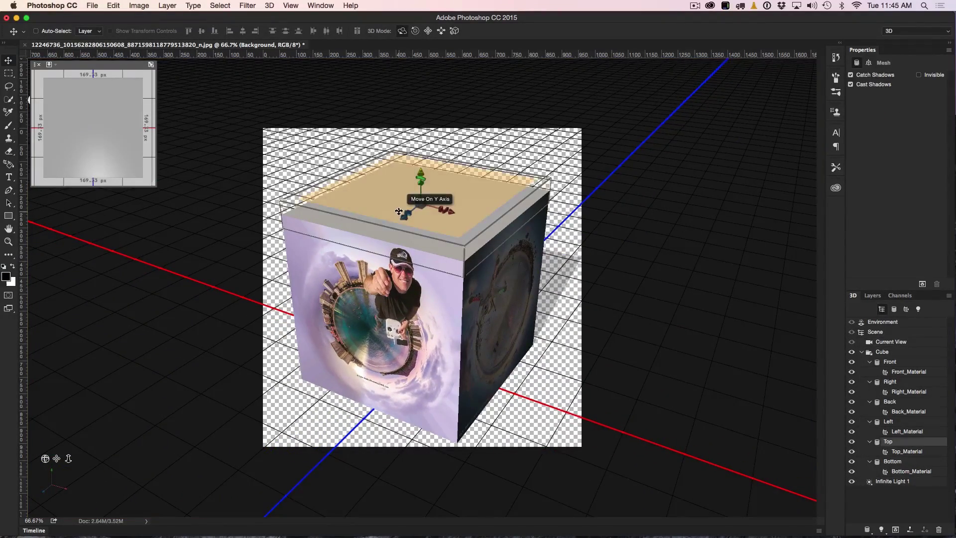
- Load tinyplanet-balboa.jpg as the top face's diffuse texture
{"action": "left_click", "coordinate": [889, 451]}
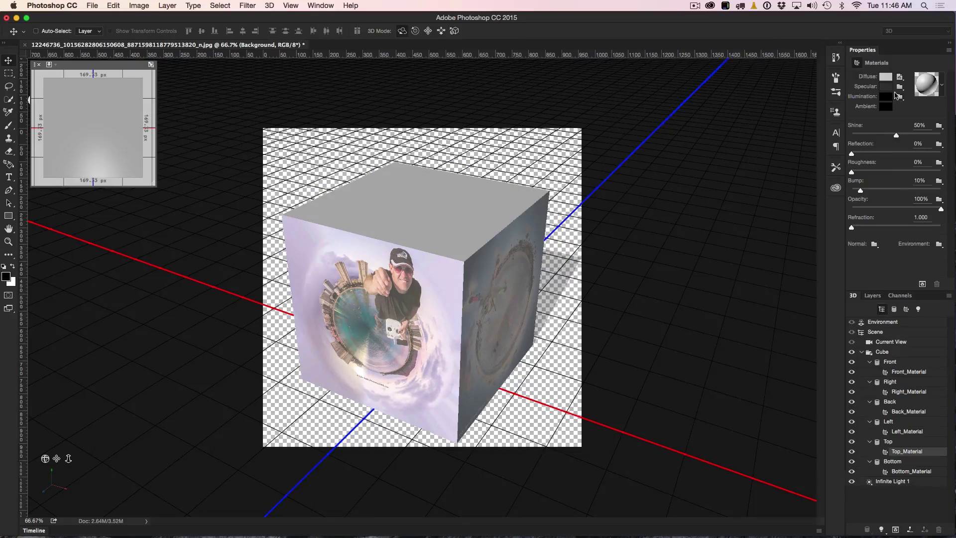
{"action": "left_click", "coordinate": [899, 79]}
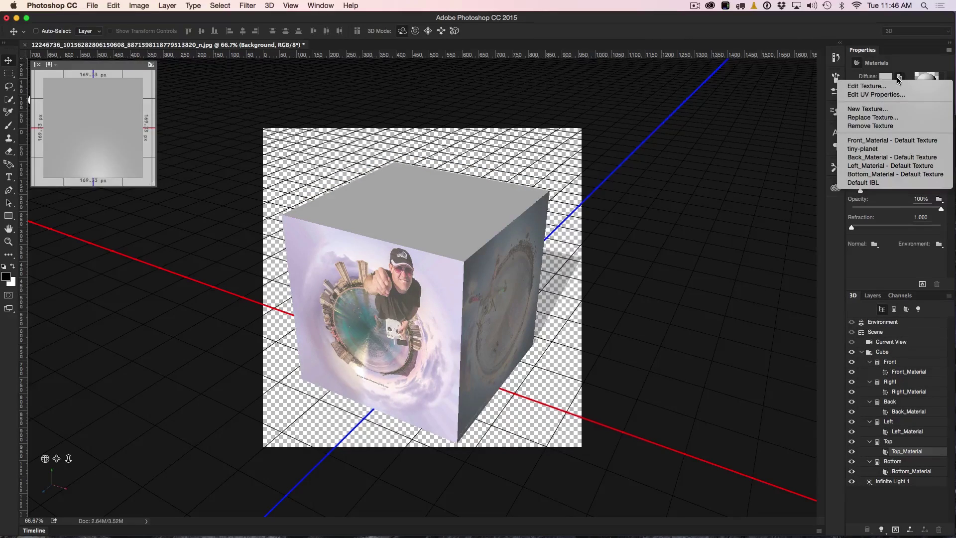
{"action": "left_click", "coordinate": [895, 118]}
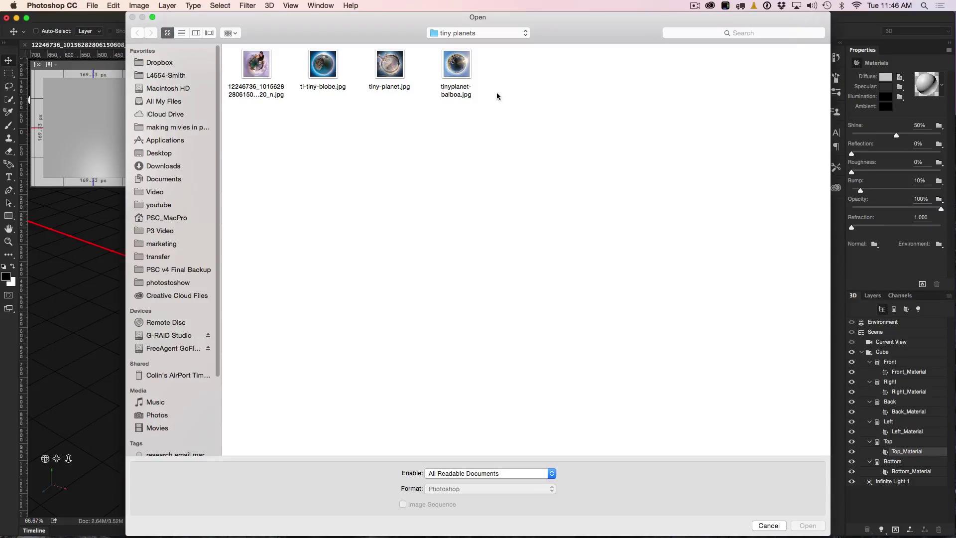
{"action": "left_click", "coordinate": [452, 74]}
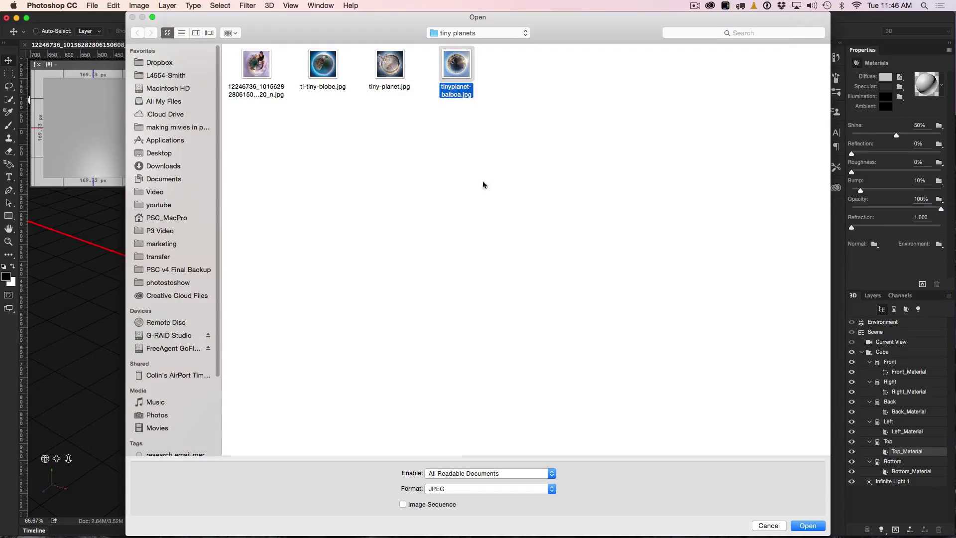
{"action": "left_click", "coordinate": [809, 526]}
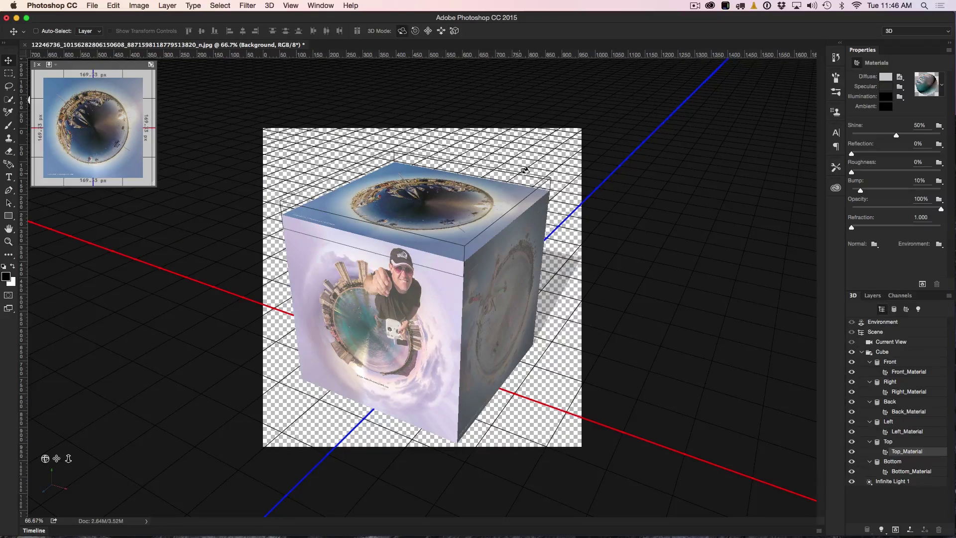
- Orbit the scene camera to view the cube from above and pick its back panel
{"action": "left_click", "coordinate": [577, 256]}
{"action": "left_click_drag", "start_coordinate": [577, 256], "coordinate": [294, 66]}
{"action": "left_click_drag", "start_coordinate": [316, 249], "coordinate": [514, 291]}
{"action": "left_click", "coordinate": [514, 290]}
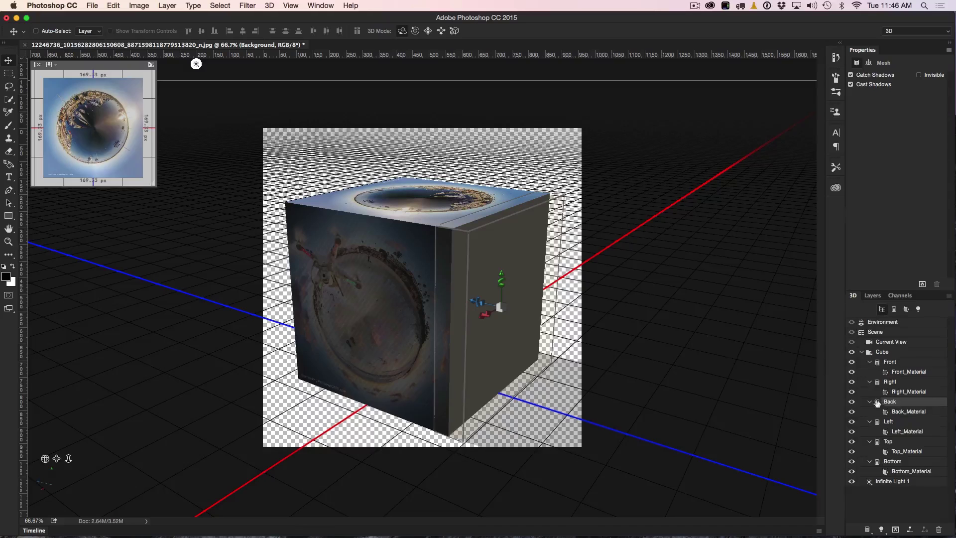
- Move the back panel flush along Z and orbit until front, top and right faces show
{"action": "left_click_drag", "start_coordinate": [601, 312], "coordinate": [645, 316]}
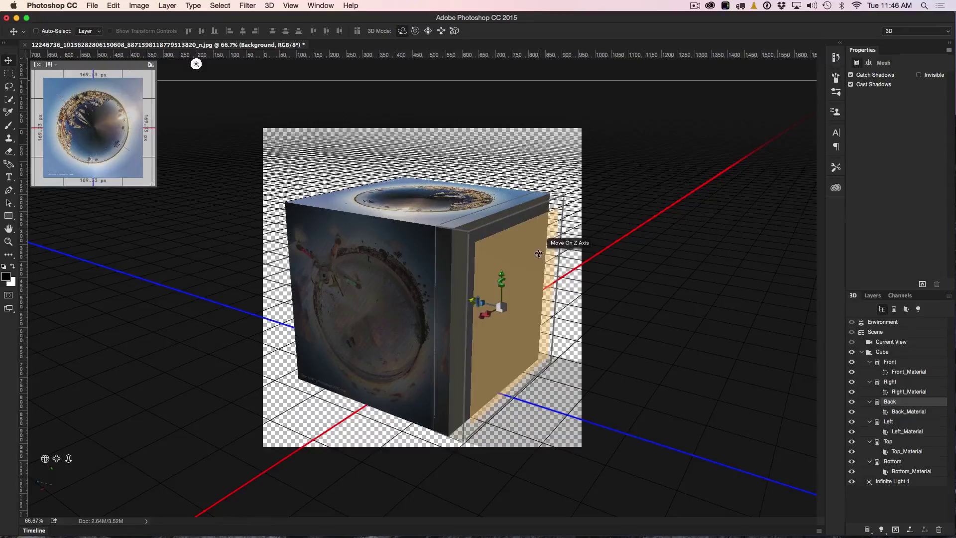
{"action": "left_click_drag", "start_coordinate": [512, 309], "coordinate": [500, 309]}
{"action": "left_click", "coordinate": [386, 125]}
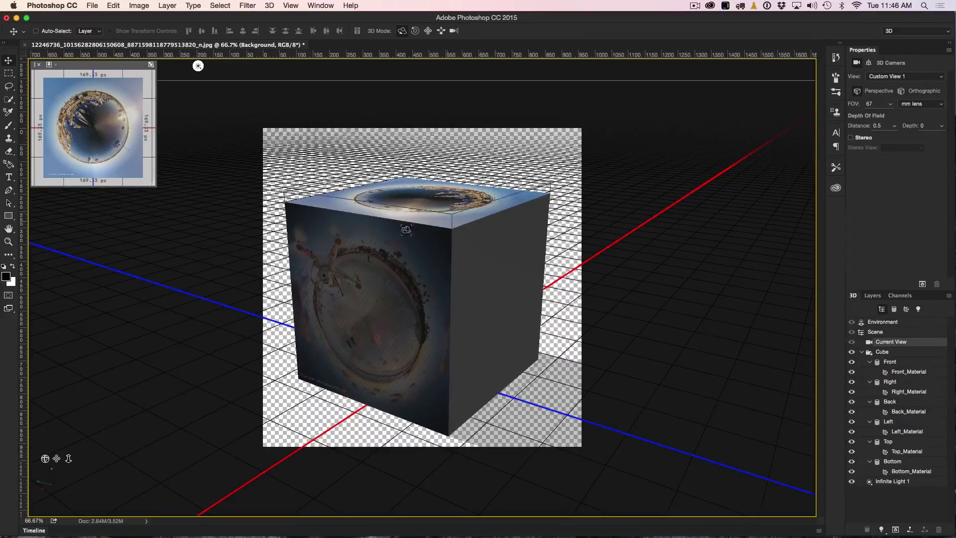
{"action": "left_click_drag", "start_coordinate": [198, 65], "coordinate": [212, 509]}
{"action": "left_click_drag", "start_coordinate": [617, 150], "coordinate": [600, 122]}
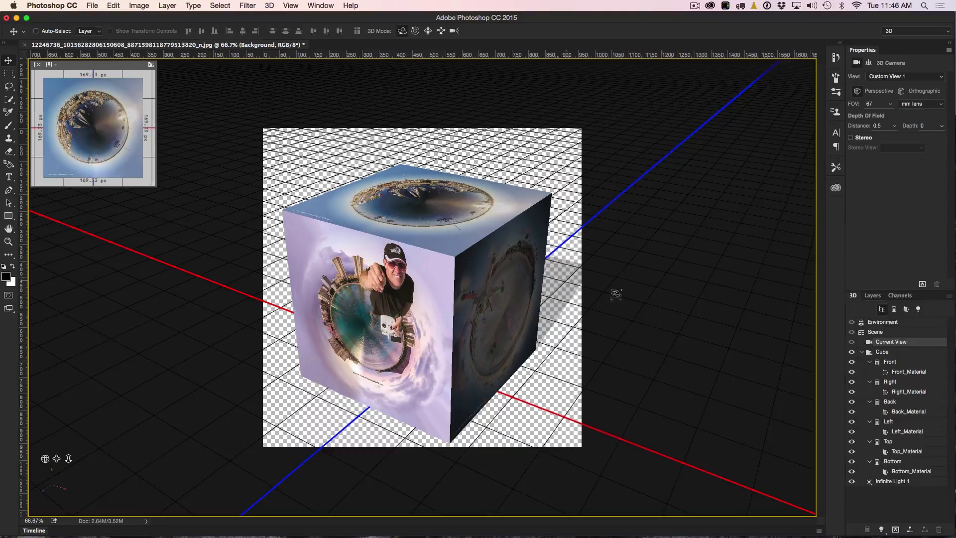
- Re-aim Infinite Light 1 across the cube so it shines from the upper left
{"action": "left_click", "coordinate": [918, 309]}
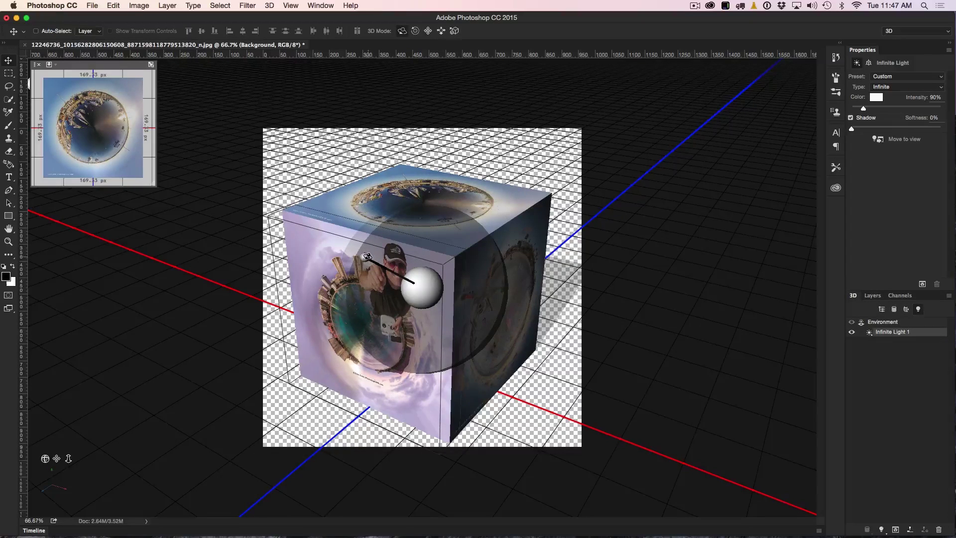
{"action": "mouse_move", "coordinate": [367, 256]}
{"action": "left_mouse_down"}
{"action": "mouse_move", "coordinate": [473, 255]}
{"action": "mouse_move", "coordinate": [423, 288]}
{"action": "mouse_move", "coordinate": [384, 291]}
{"action": "mouse_move", "coordinate": [100, 225]}
{"action": "left_mouse_up"}
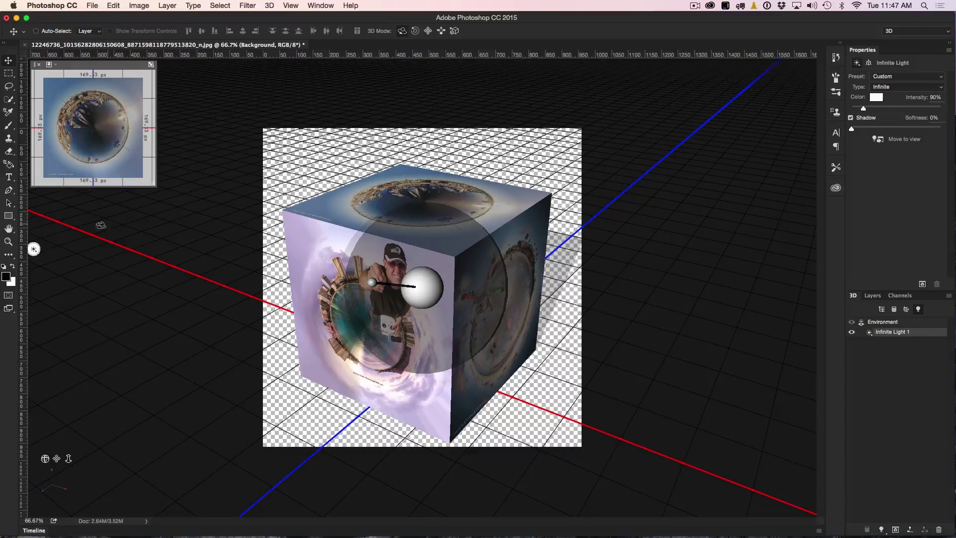
{"action": "left_click", "coordinate": [36, 250]}
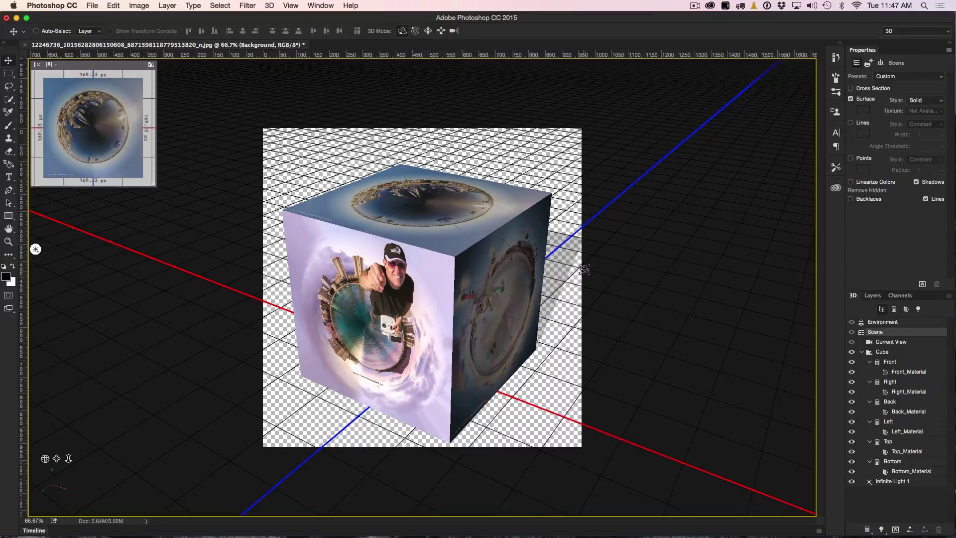
{"action": "left_click", "coordinate": [33, 249]}
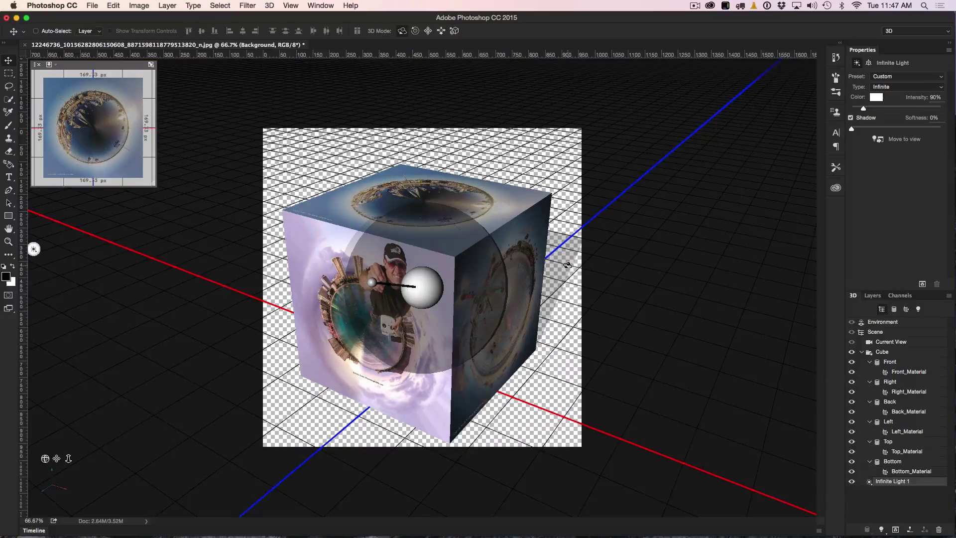
{"action": "mouse_move", "coordinate": [568, 264]}
{"action": "left_mouse_down"}
{"action": "mouse_move", "coordinate": [568, 310]}
{"action": "mouse_move", "coordinate": [545, 264]}
{"action": "mouse_move", "coordinate": [551, 291]}
{"action": "left_mouse_up"}
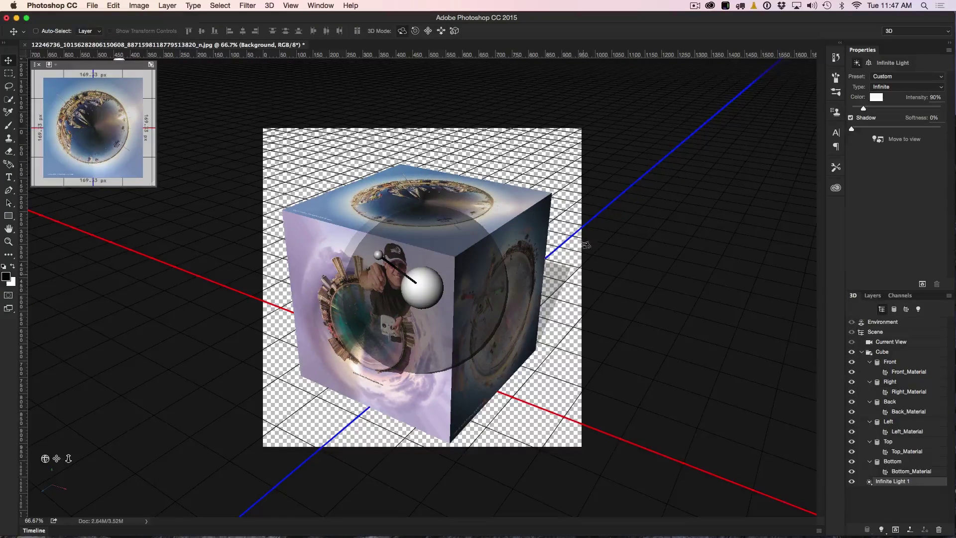
{"action": "left_click_drag", "start_coordinate": [586, 245], "coordinate": [548, 305]}
- Keep the light's Shadow enabled and set its Softness to 25%
{"action": "left_click", "coordinate": [914, 309]}
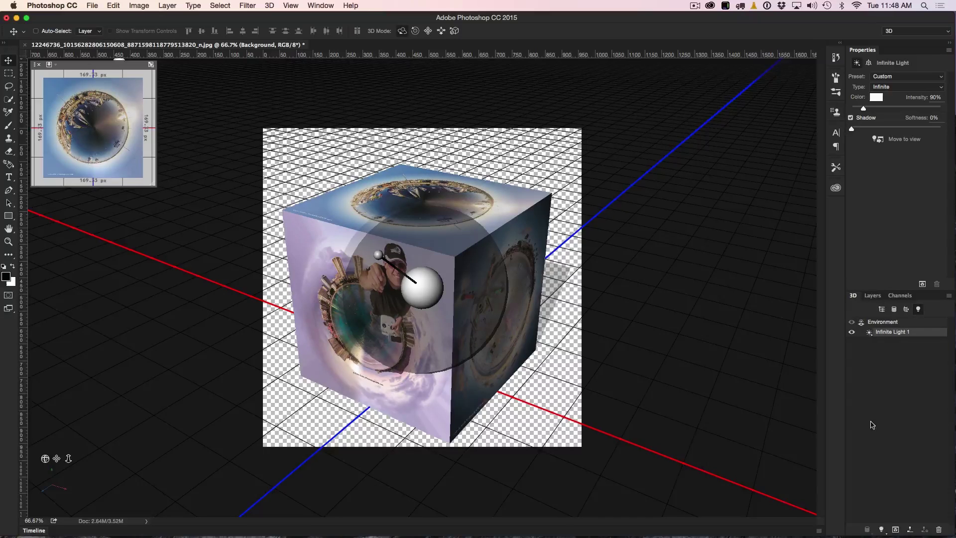
{"action": "left_click", "coordinate": [882, 529]}
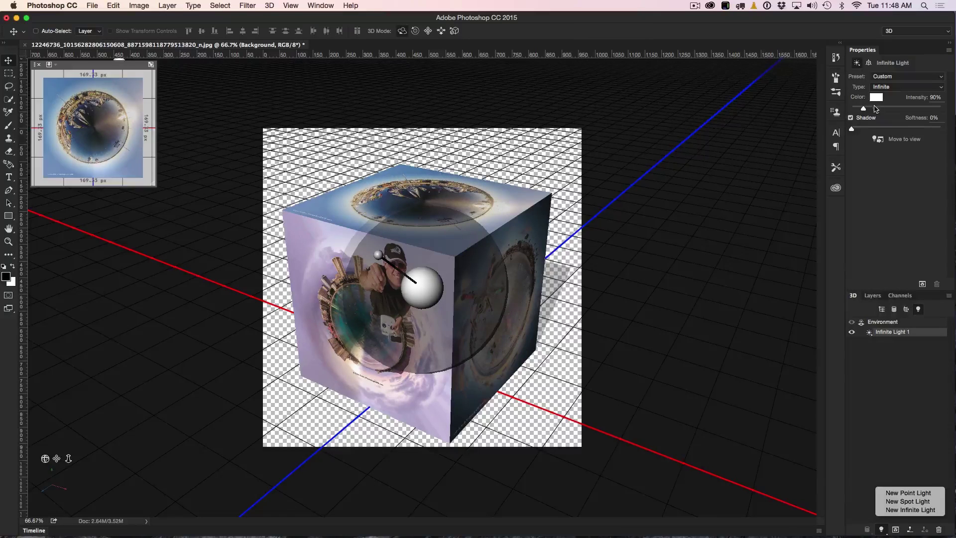
{"action": "left_click", "coordinate": [851, 119]}
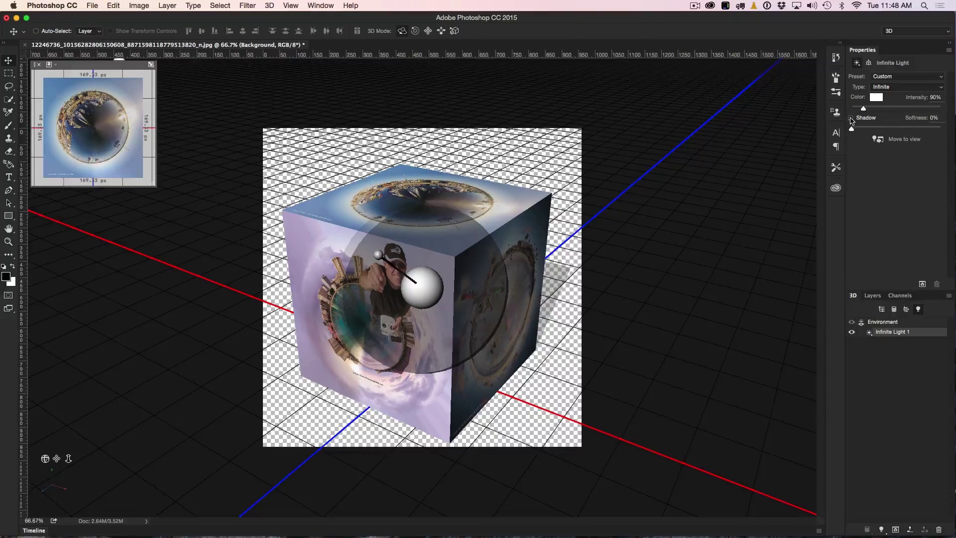
{"action": "left_click", "coordinate": [851, 118]}
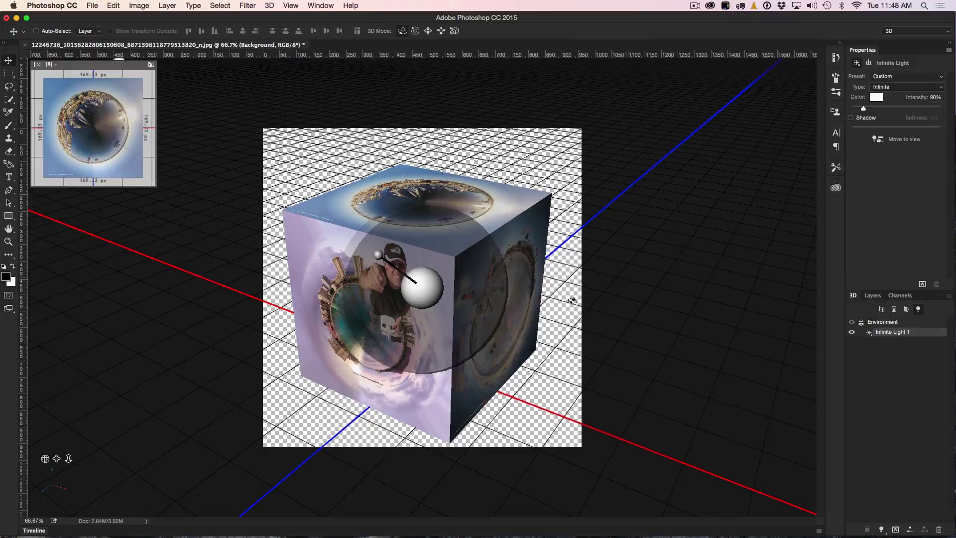
{"action": "left_click", "coordinate": [851, 119]}
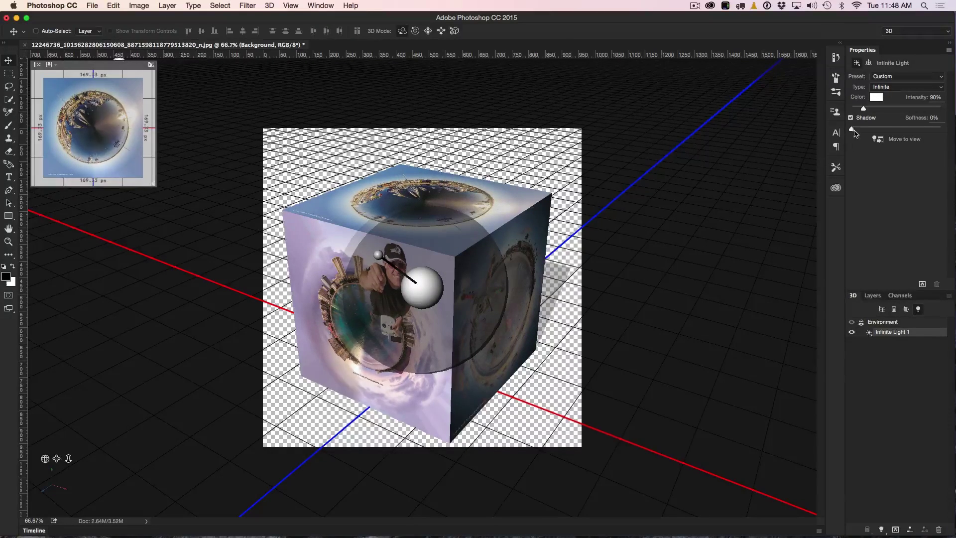
{"action": "left_click_drag", "start_coordinate": [852, 129], "coordinate": [877, 131]}
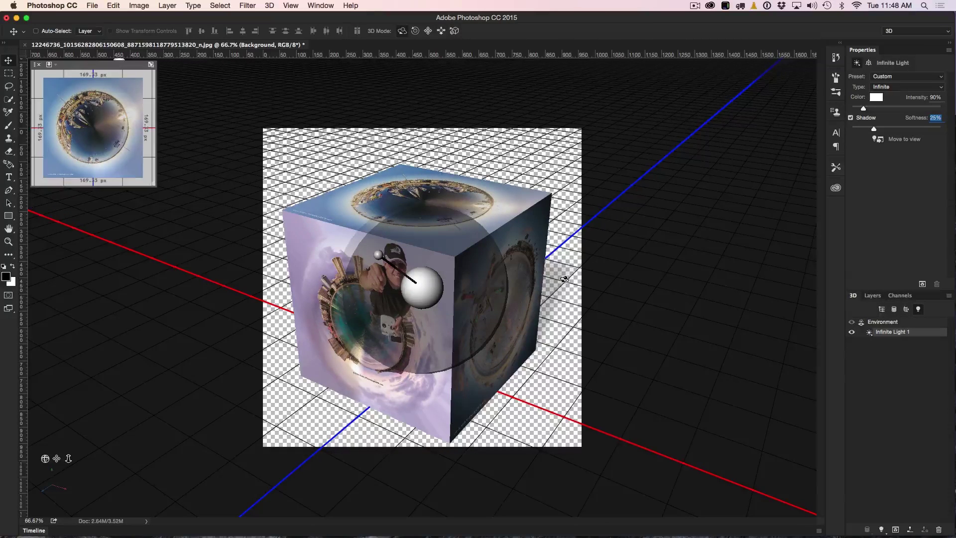
- Add Layer 1 beneath the cube layer and fill it with white
{"action": "left_click", "coordinate": [873, 296]}
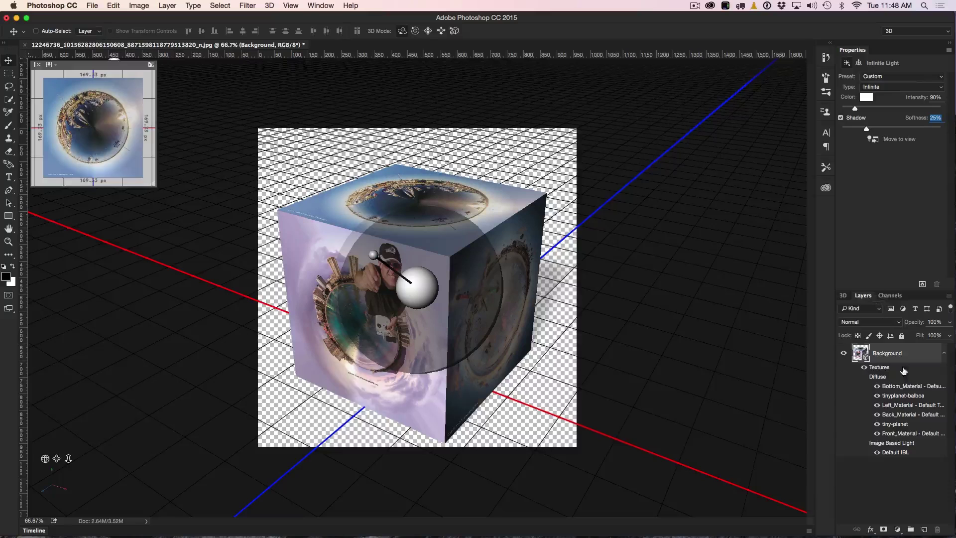
{"action": "left_click", "coordinate": [923, 529]}
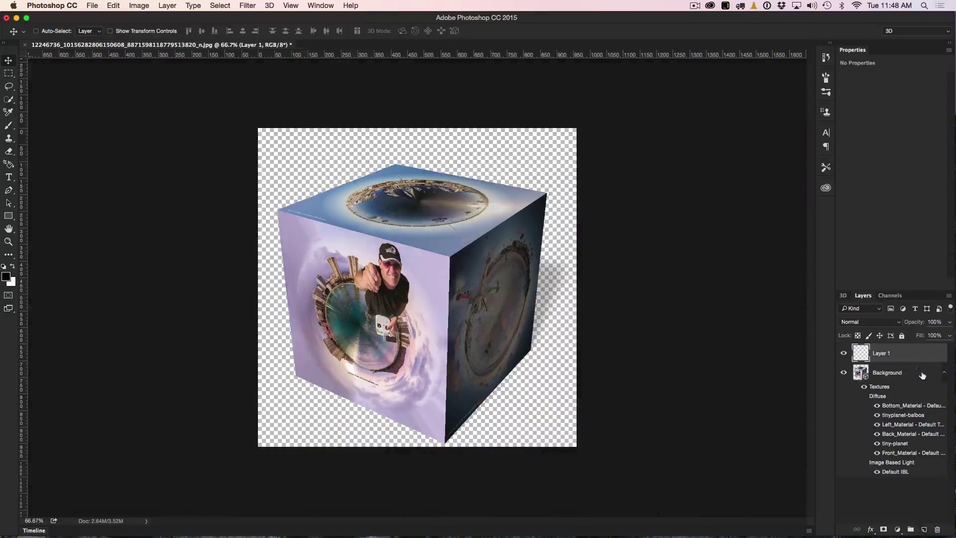
{"action": "left_click_drag", "start_coordinate": [912, 358], "coordinate": [908, 472]}
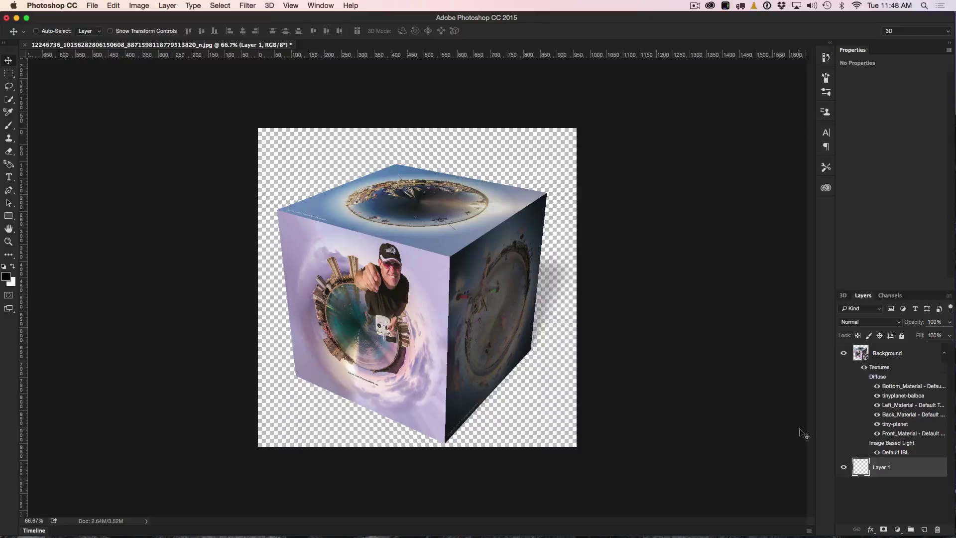
{"action": "key", "text": "super+BackSpace"}
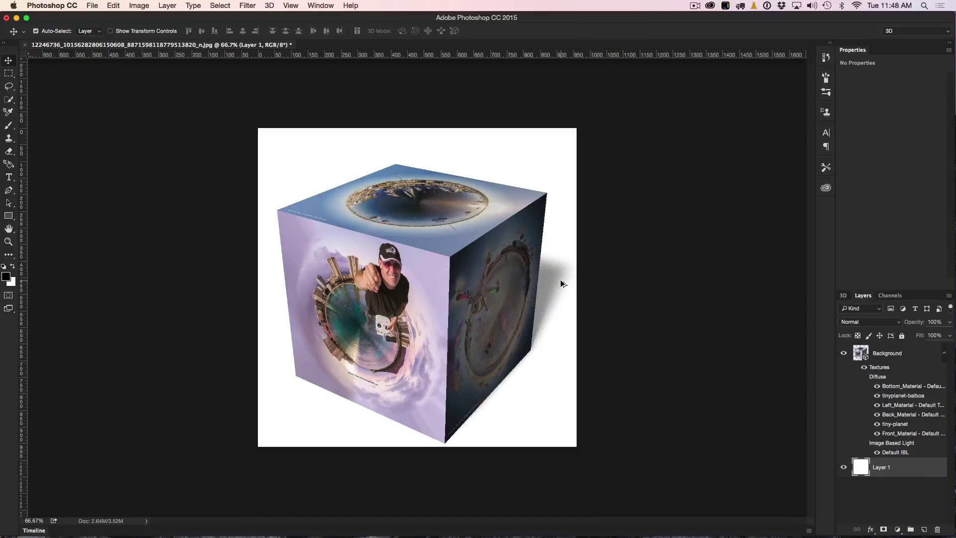
{"action": "key", "text": "super"}
- Reselect the Background 3D cube layer in the Layers panel
{"action": "left_click", "coordinate": [858, 350]}
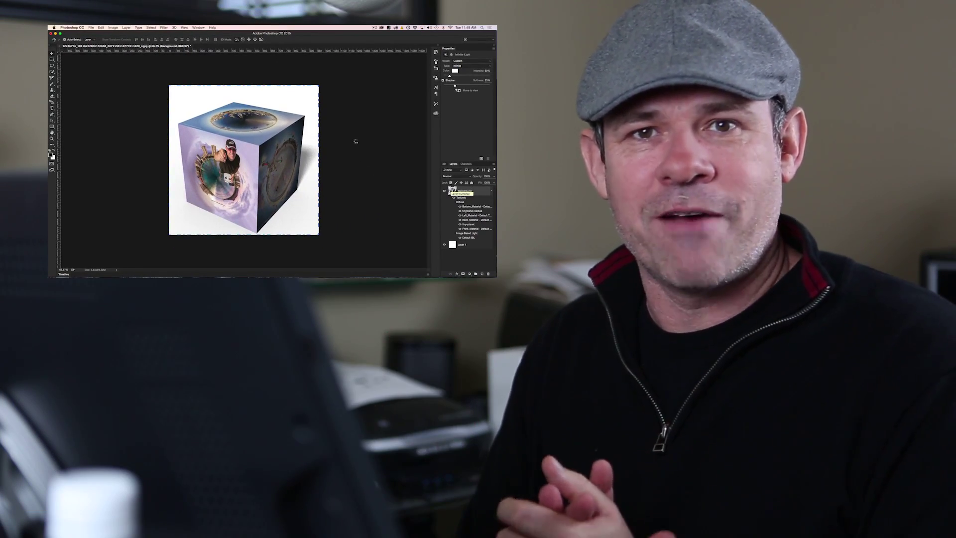
- Render the 3D cube layer with Opt+Shift+Cmd+R
{"action": "key", "text": "alt+shift+super+r"}
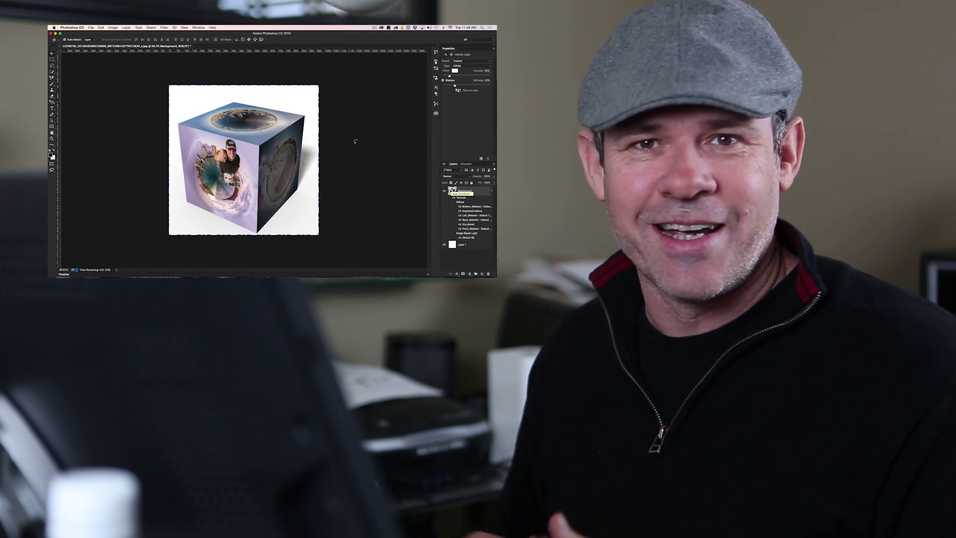